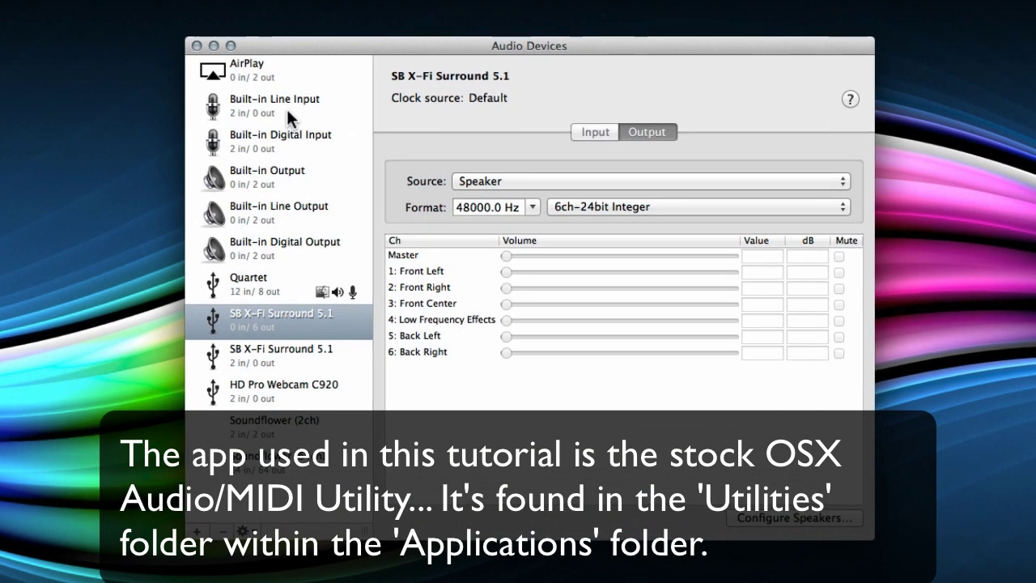
- Inspect Built-in Line Input, then view Quartet's 12 input channels at 44100.0 Hz, 24-bit
click(318, 117)
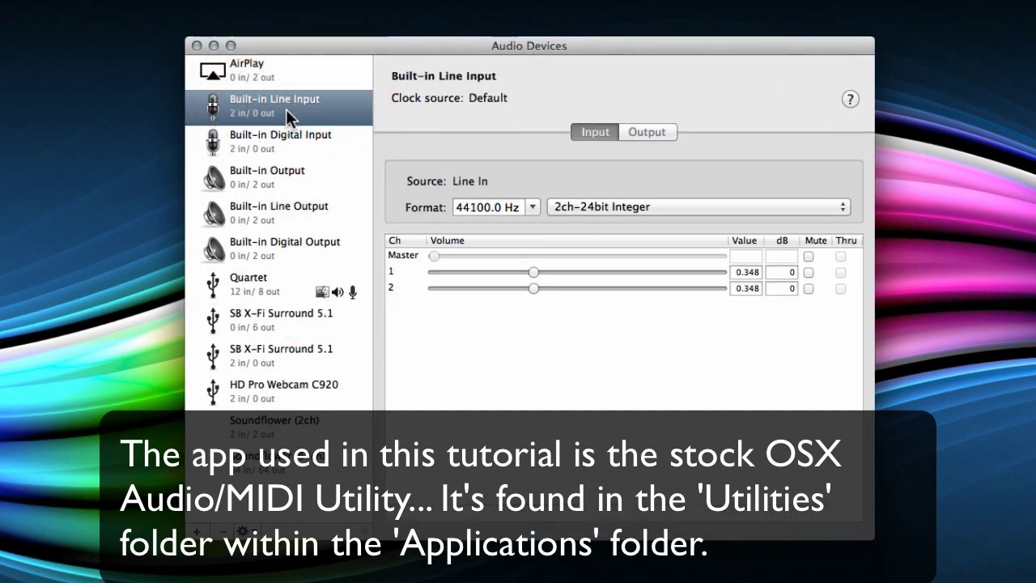
click(267, 278)
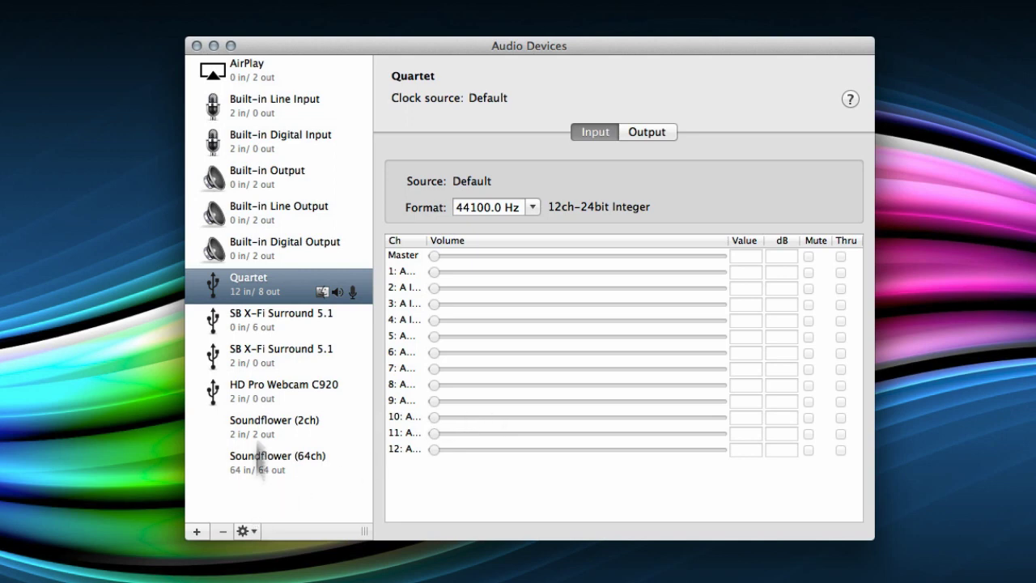
- Create an Aggregate Device from Quartet, Built-in Line Input and Built-in Digital Input
click(264, 113)
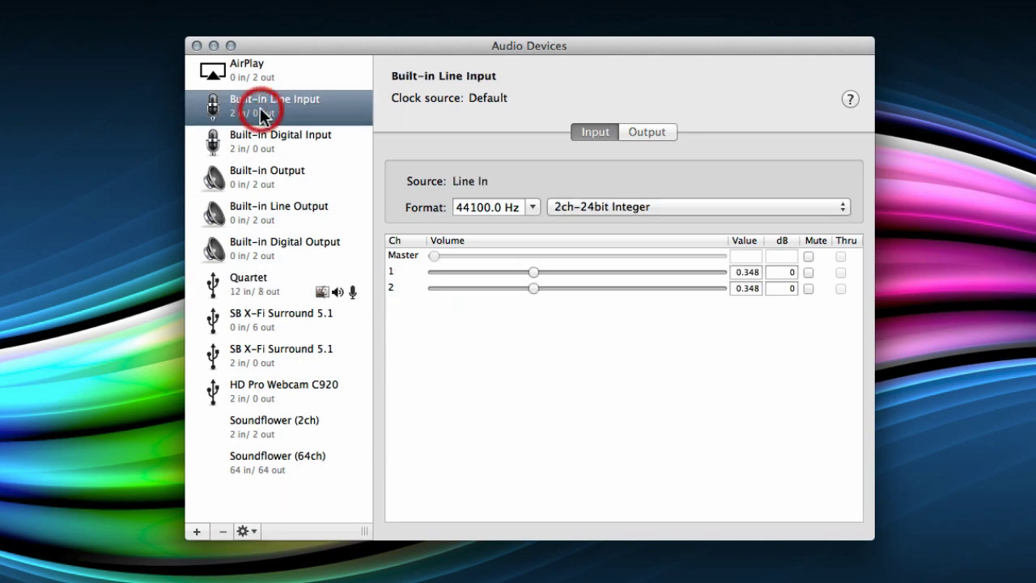
click(197, 530)
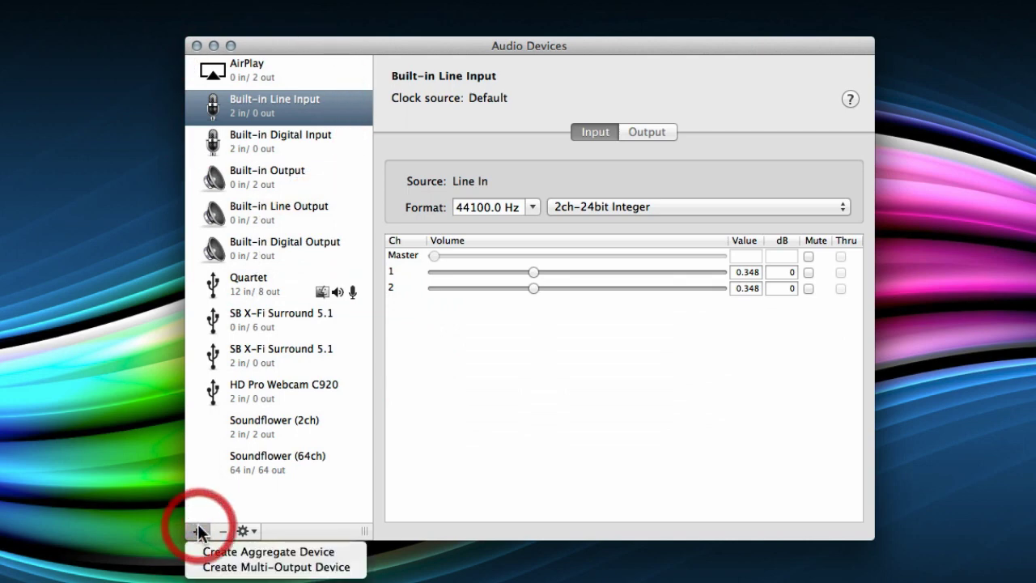
click(258, 552)
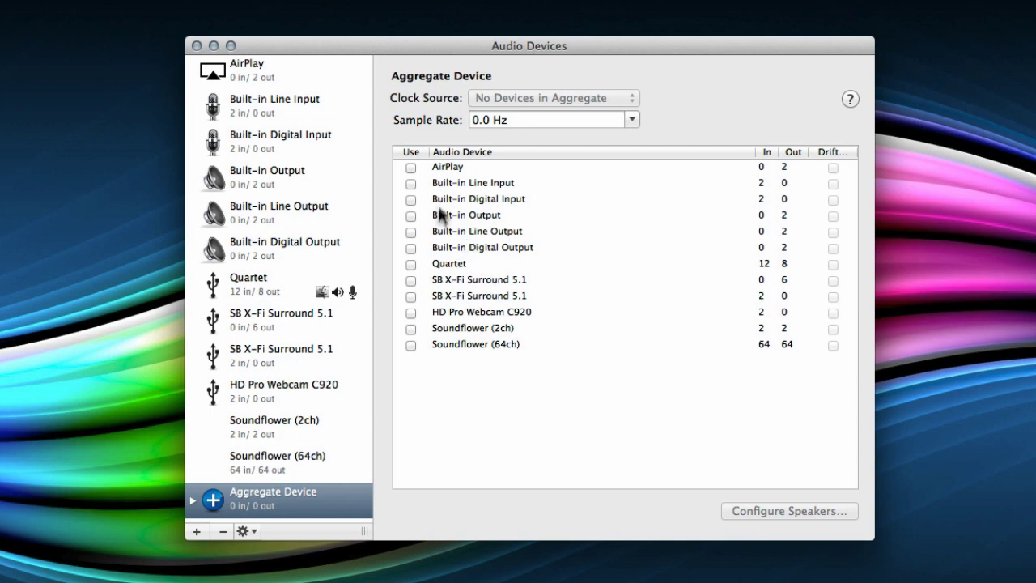
click(411, 264)
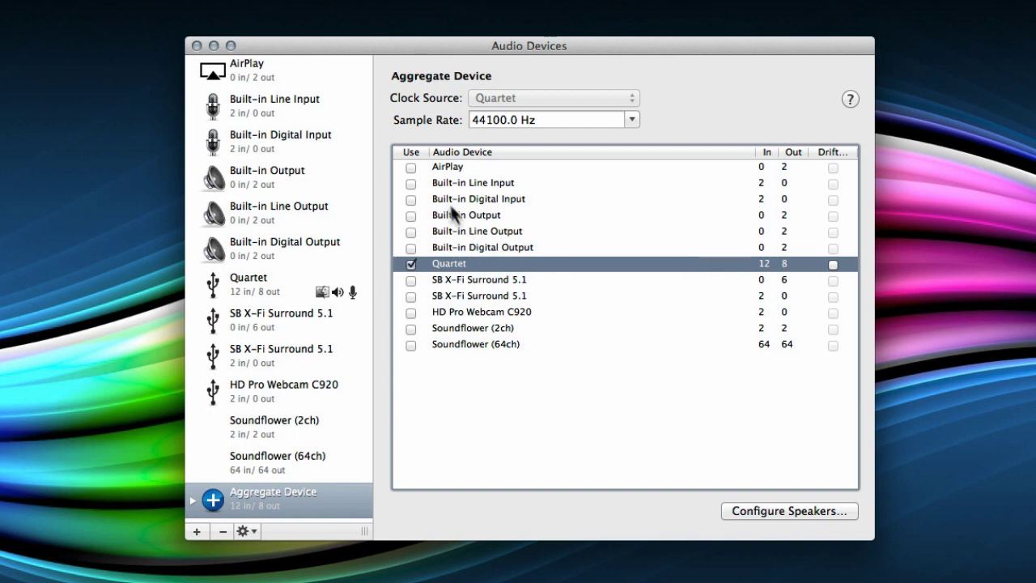
click(411, 183)
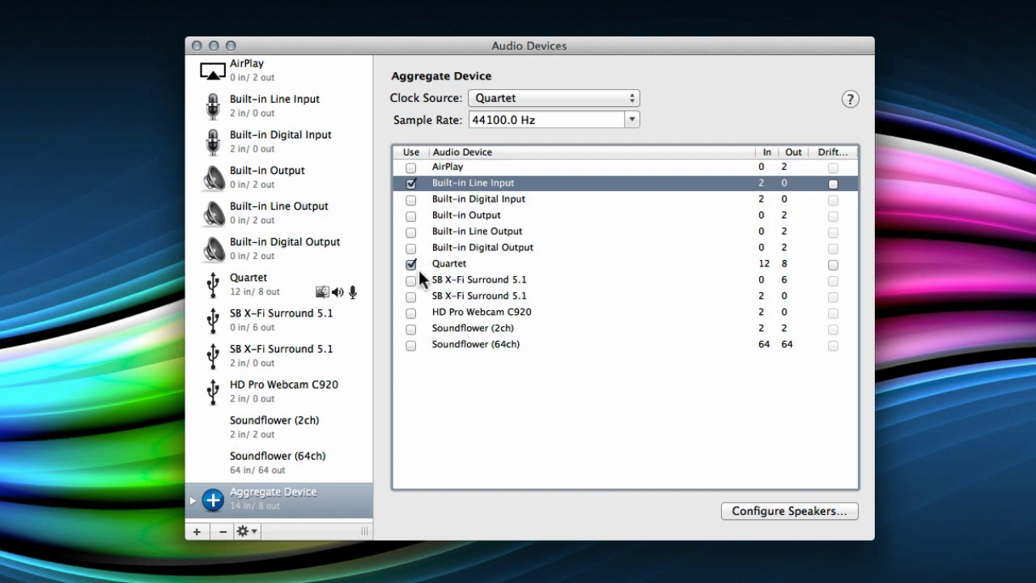
click(411, 200)
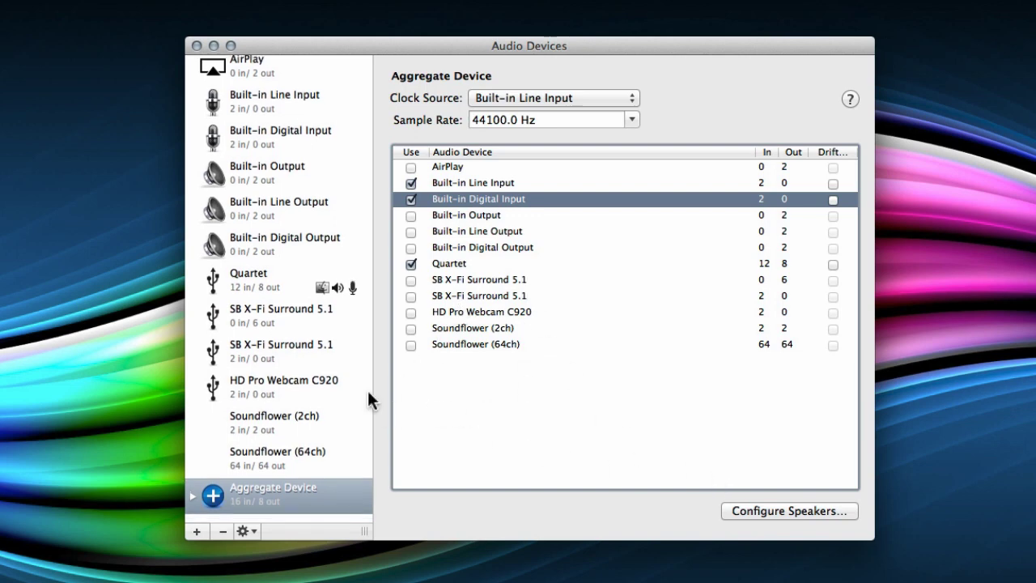
- Make Quartet the master clock of the Aggregate Device
click(195, 500)
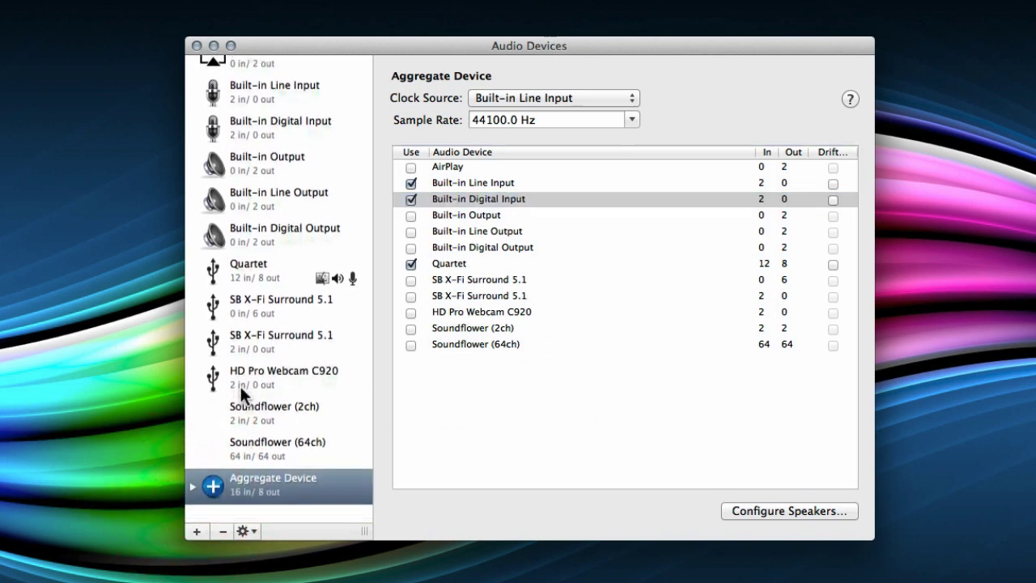
click(191, 505)
scroll(292, 429, down, 5)
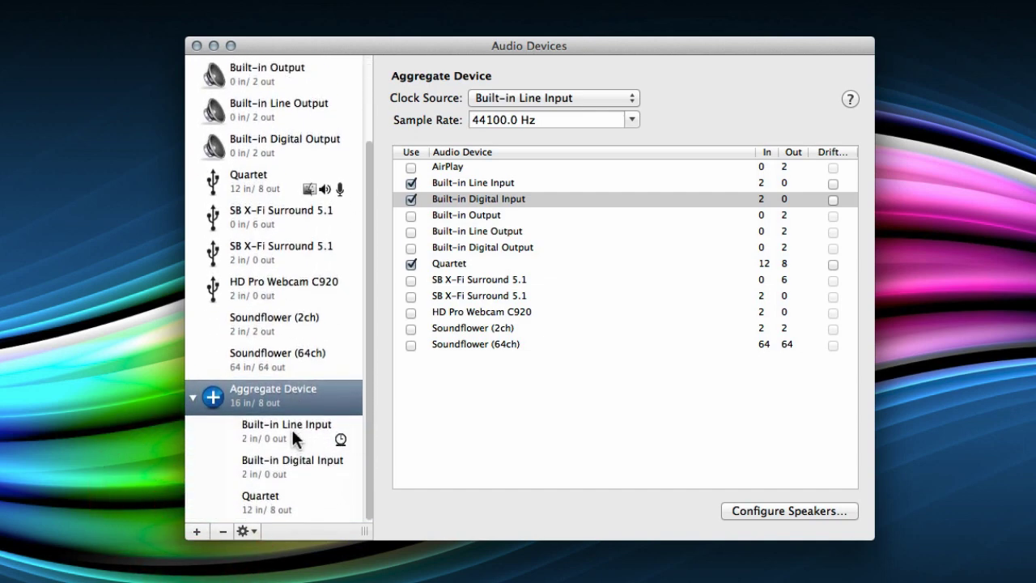
click(271, 496)
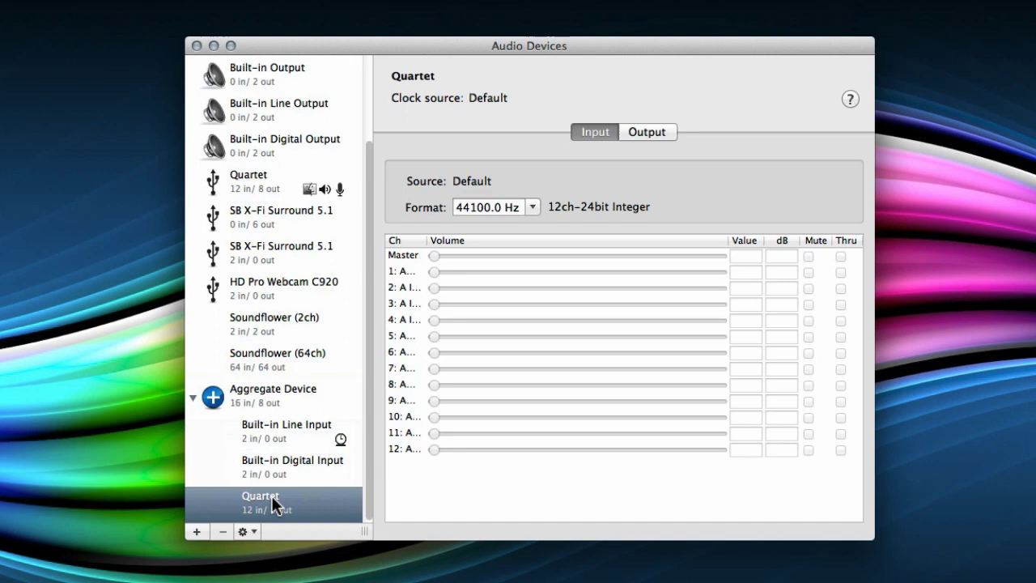
right_click(271, 495)
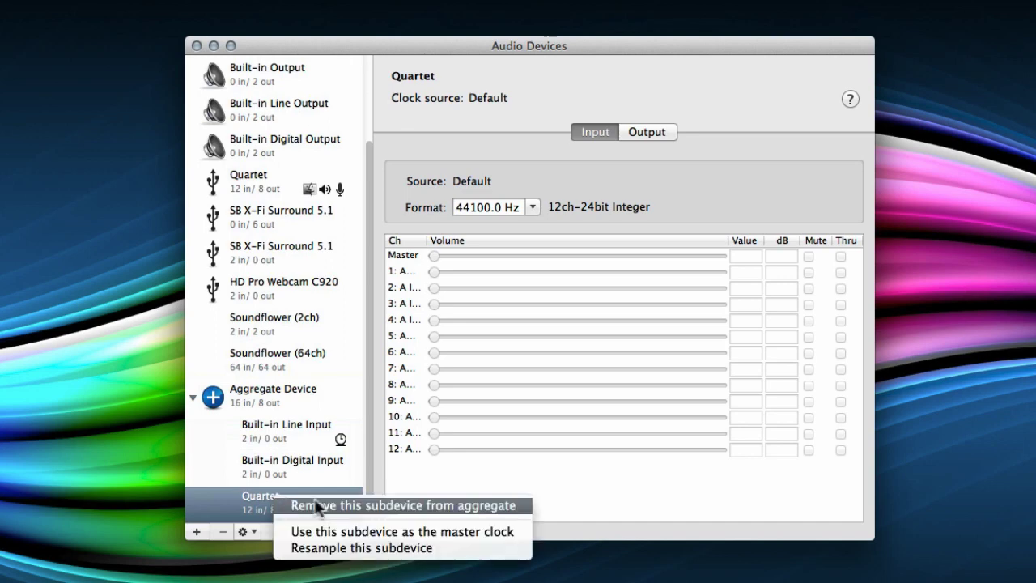
click(374, 531)
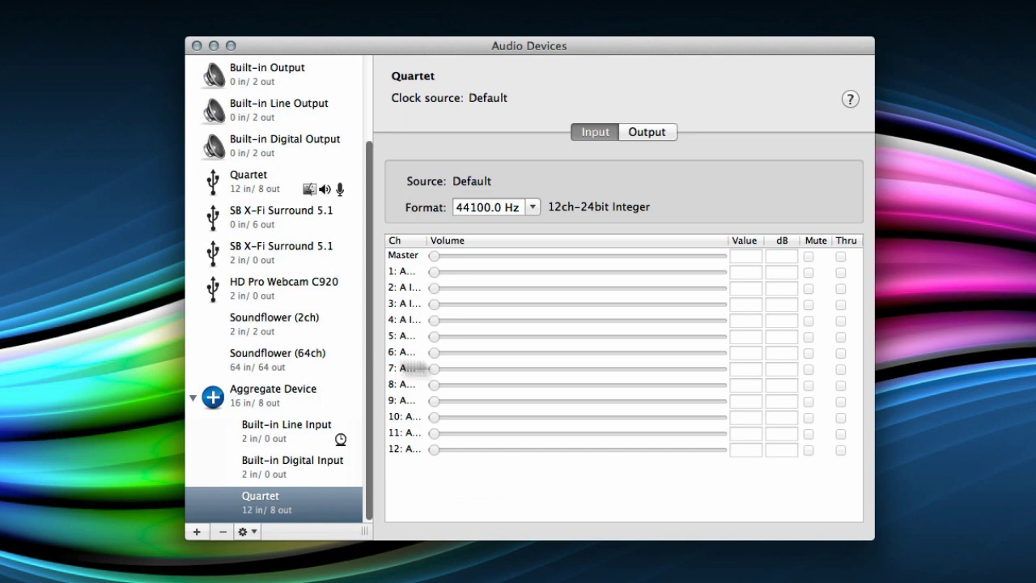
- Raise both Built-in Line Input channel volumes to 0.478 (6 dB)
click(296, 462)
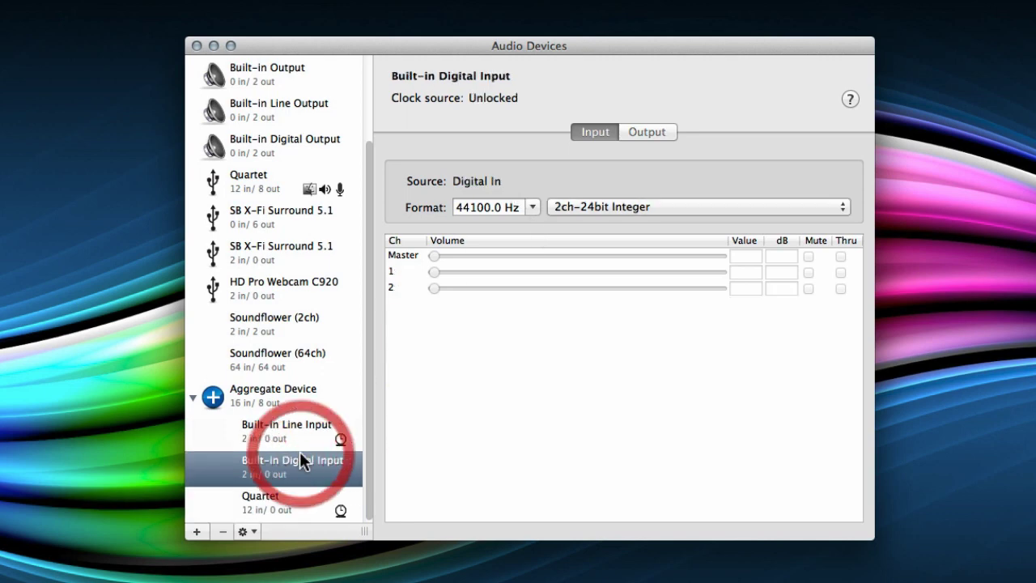
click(285, 437)
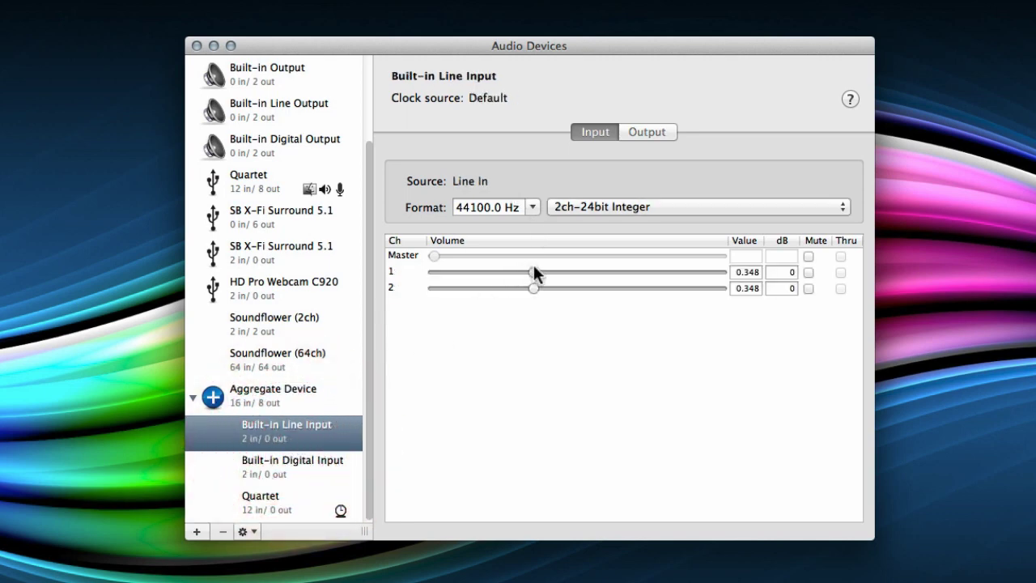
drag(533, 271, 569, 286)
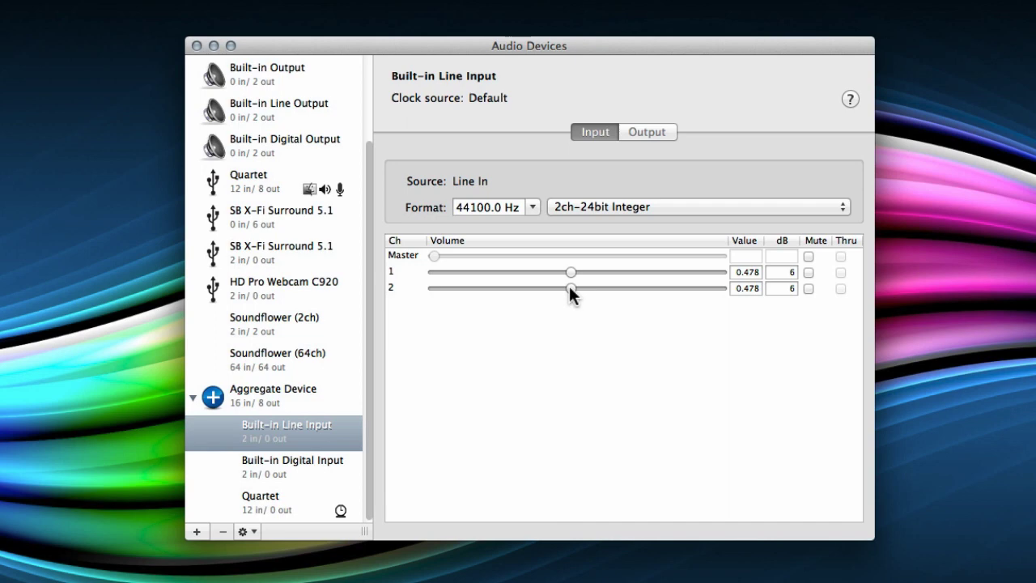
click(302, 392)
- Rename the Aggregate Device to 'Duet and OSX Ins' and collapse its member devices
double_click(283, 389)
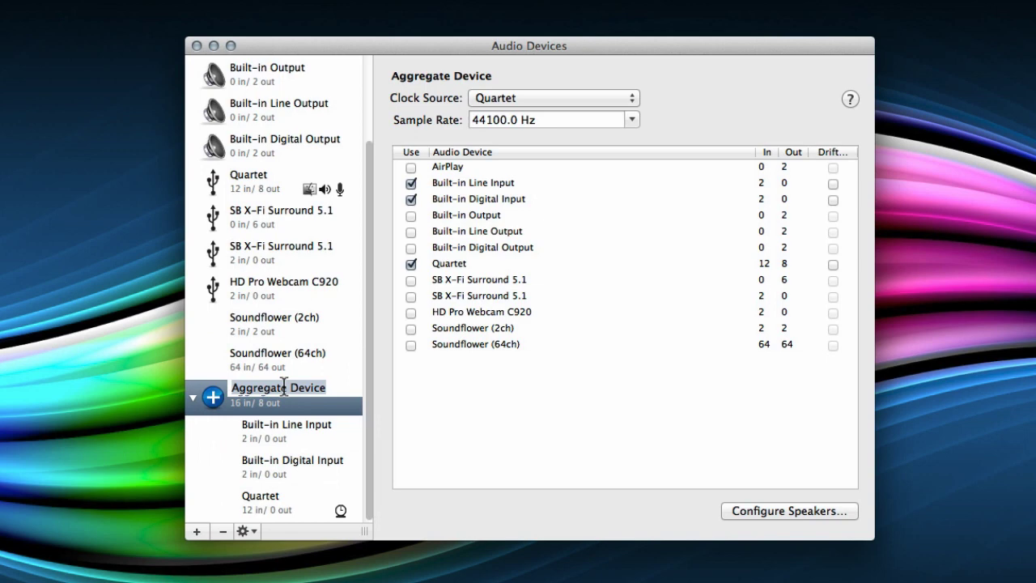
text(Duet and )
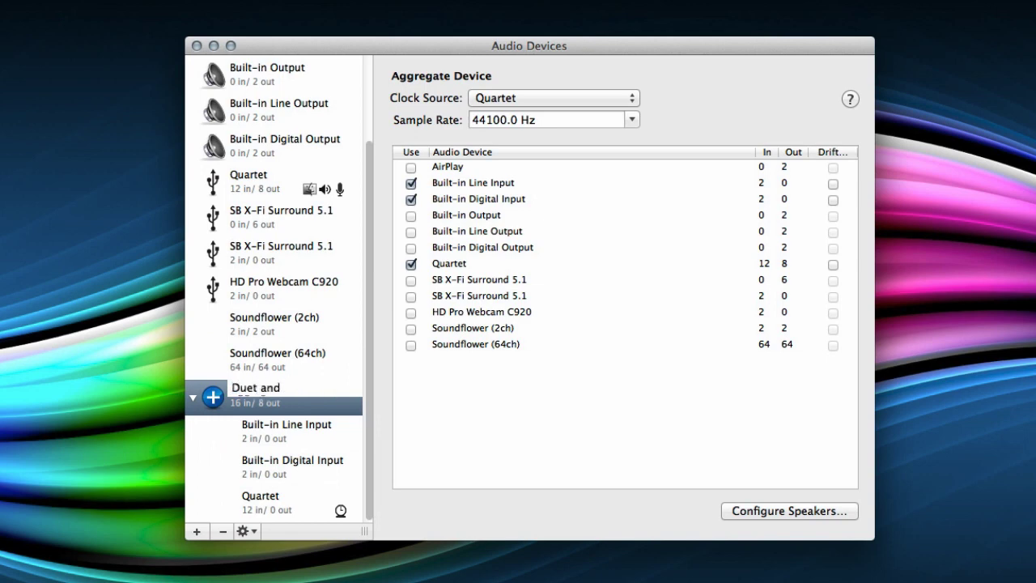
text(OSX Ins)
key(Return)
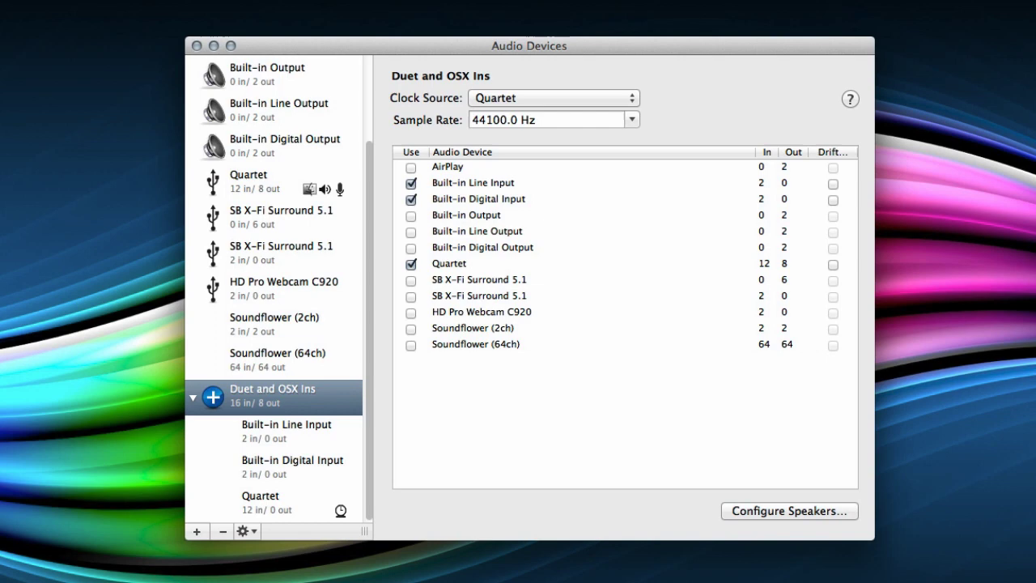
click(192, 397)
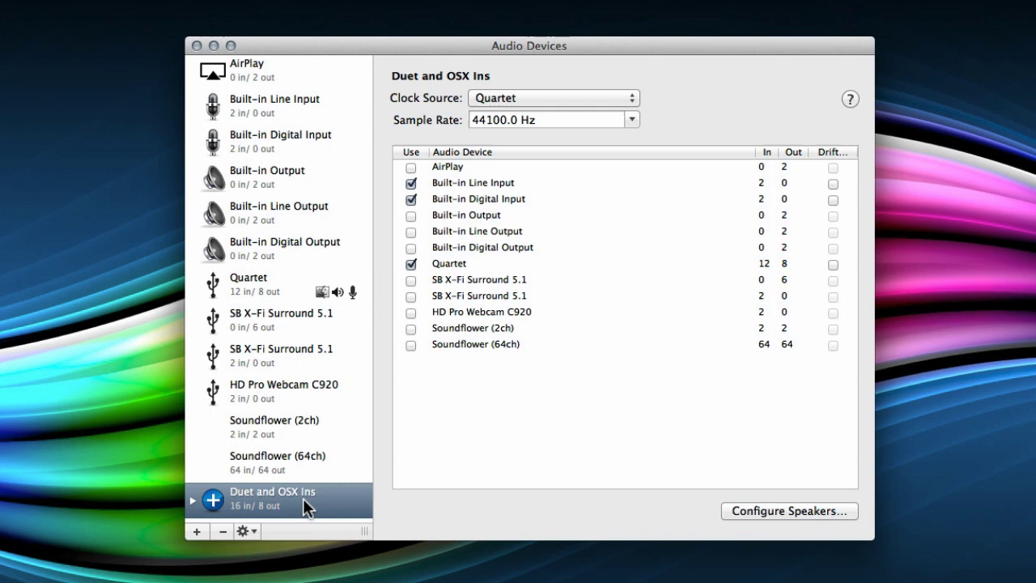
- Create a Multi-Output Device sending to Quartet and Built-in Output, with Quartet as master
click(200, 527)
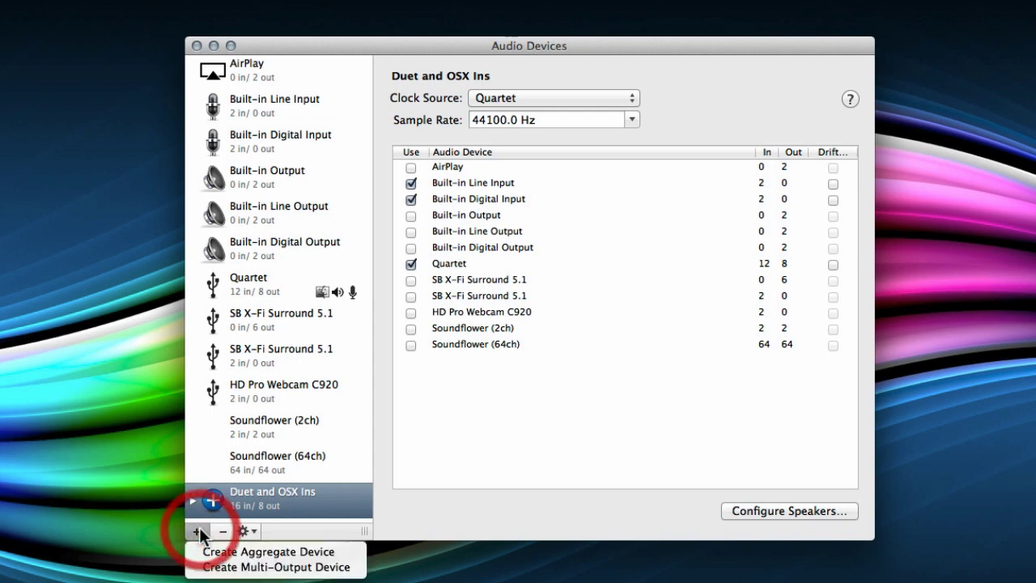
click(241, 567)
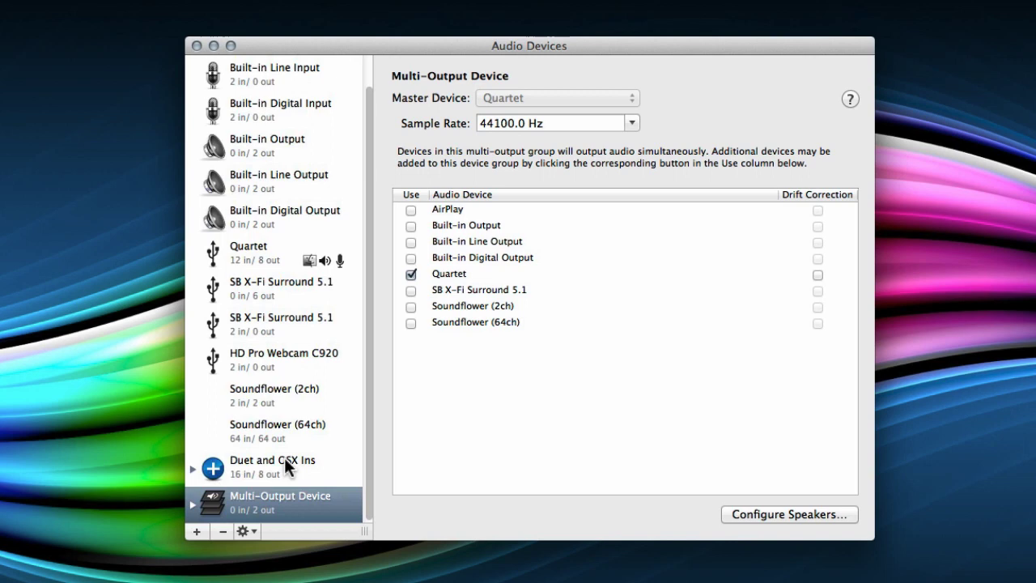
click(192, 504)
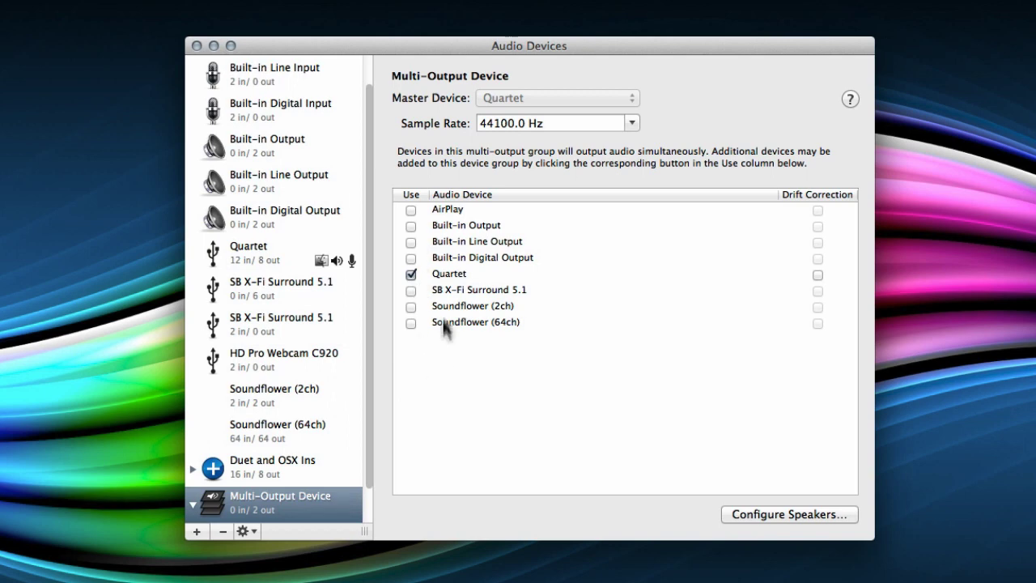
click(411, 225)
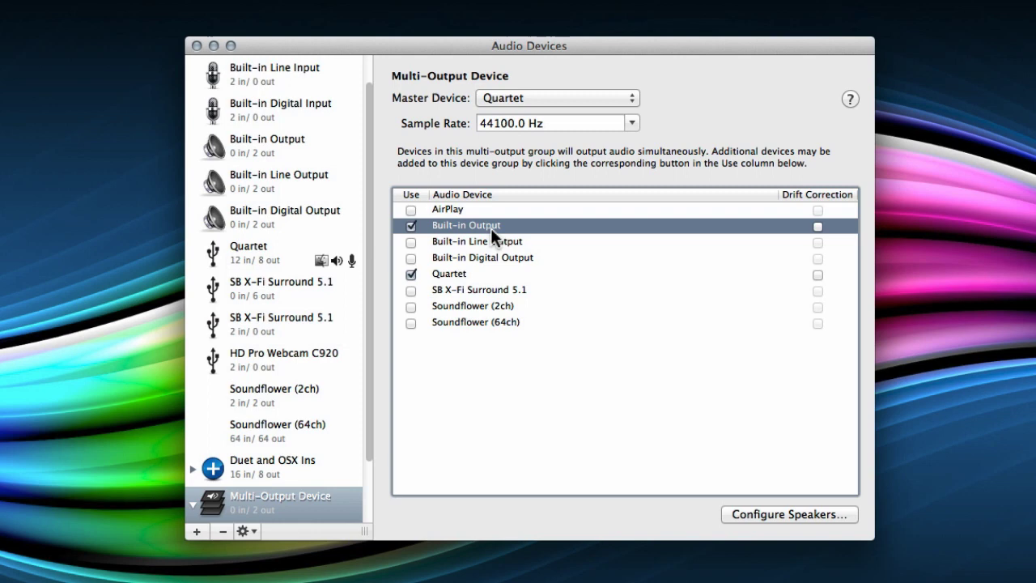
- Set Quartet's master output volume to 0.621 (-11 dB) and Built-in Output's to 0.766 (-8 dB)
scroll(279, 364, down, 3)
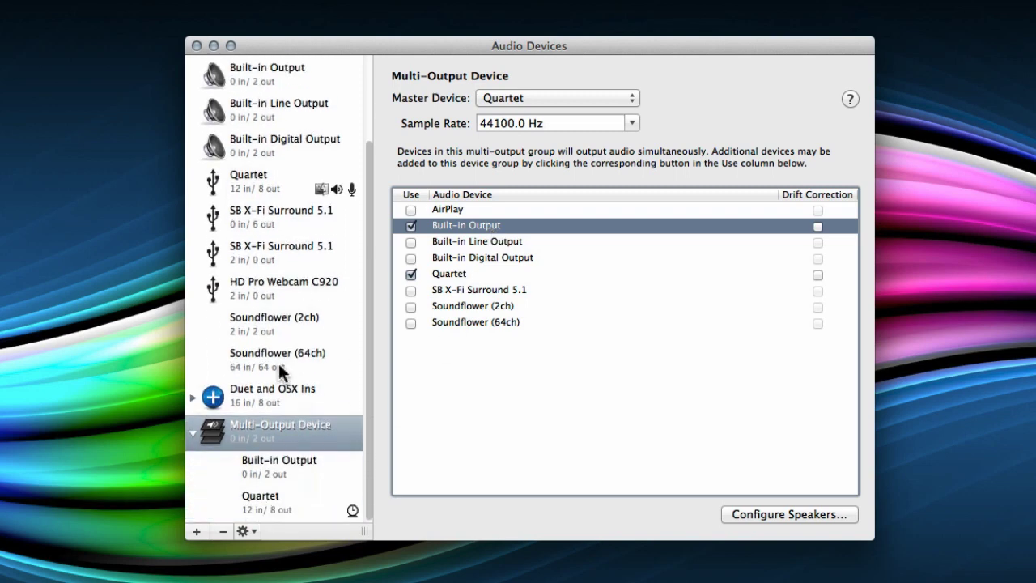
click(278, 465)
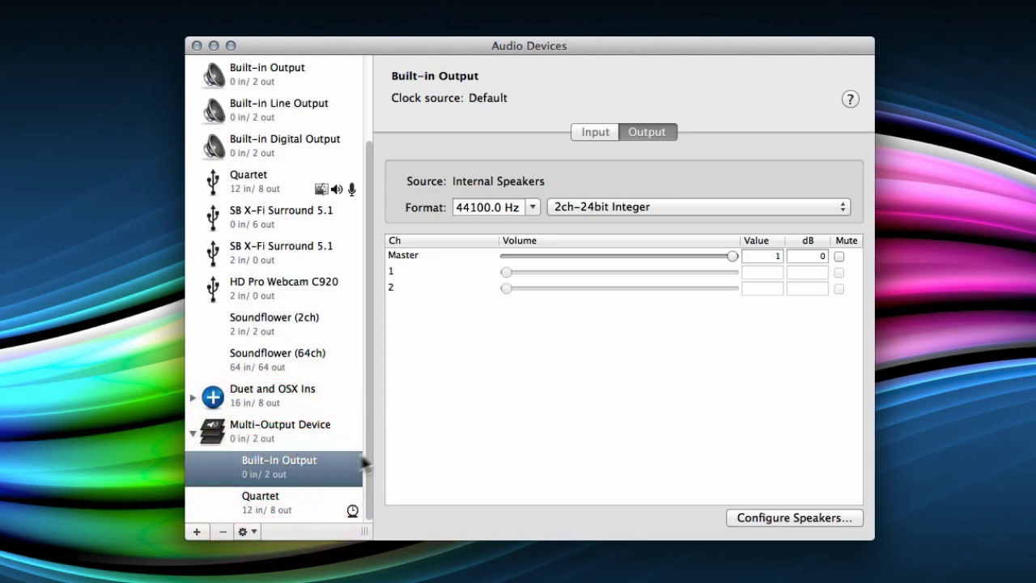
click(279, 497)
drag(624, 258, 639, 257)
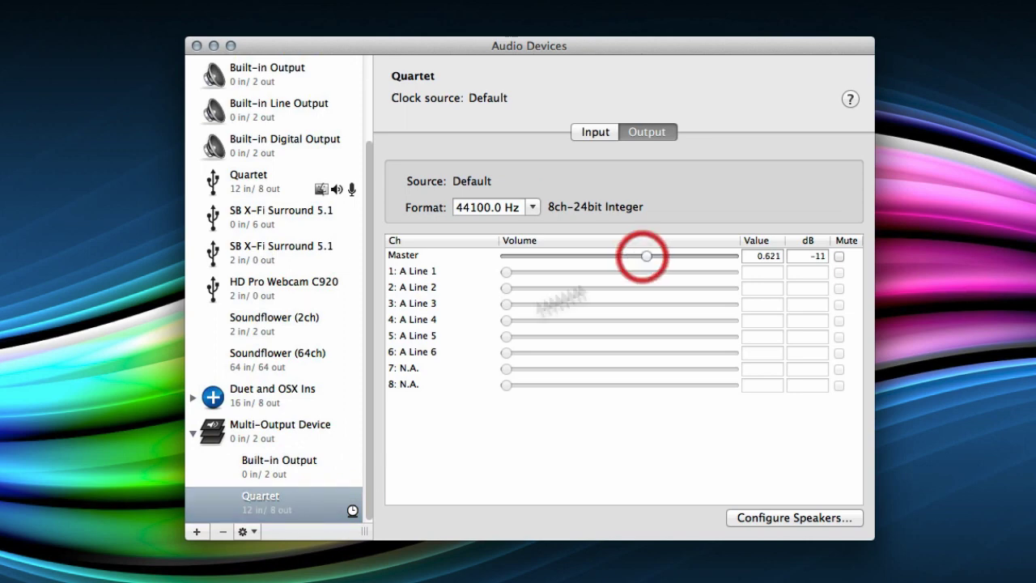
click(279, 465)
drag(705, 257, 678, 257)
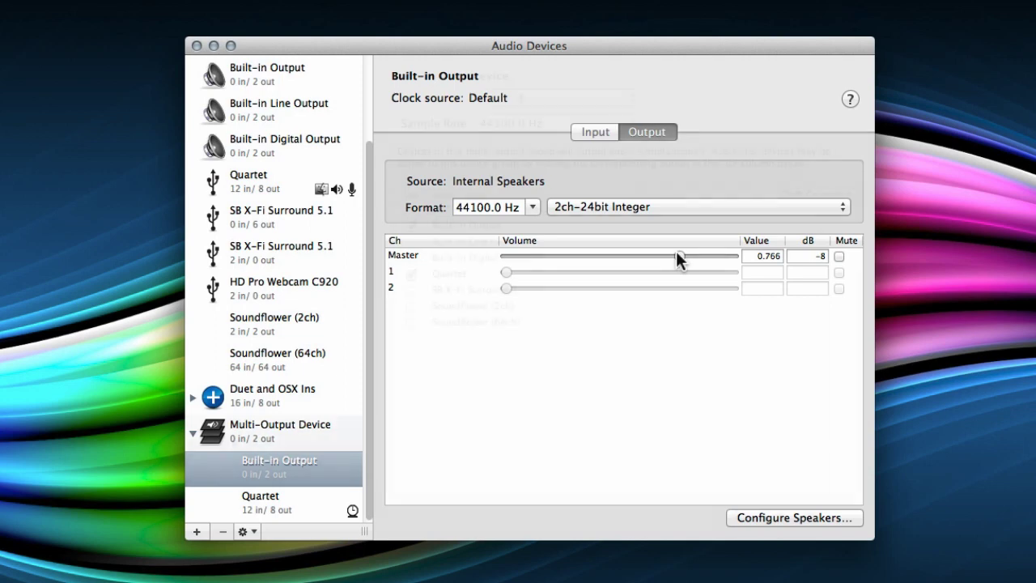
- Make the Multi-Output Device the system sound output
click(243, 429)
right_click(232, 437)
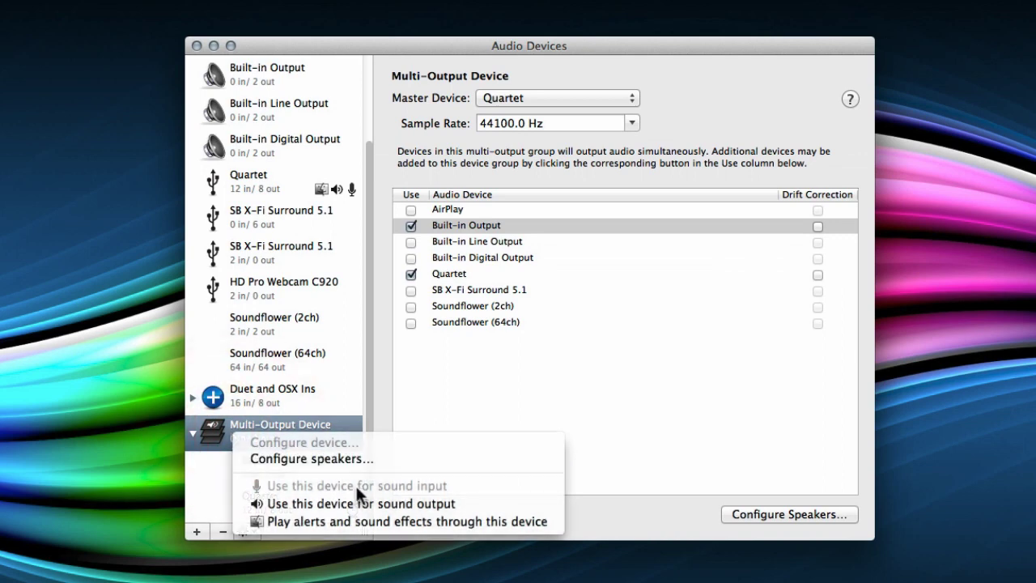
click(360, 502)
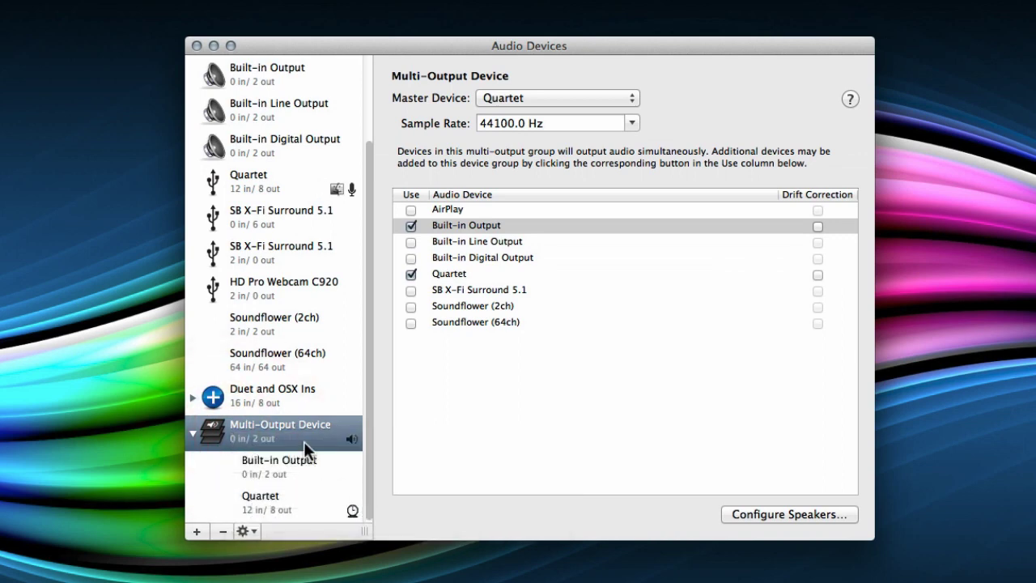
- Check the device options for Quartet and Duet and OSX Ins without changing anything
click(275, 187)
right_click(275, 187)
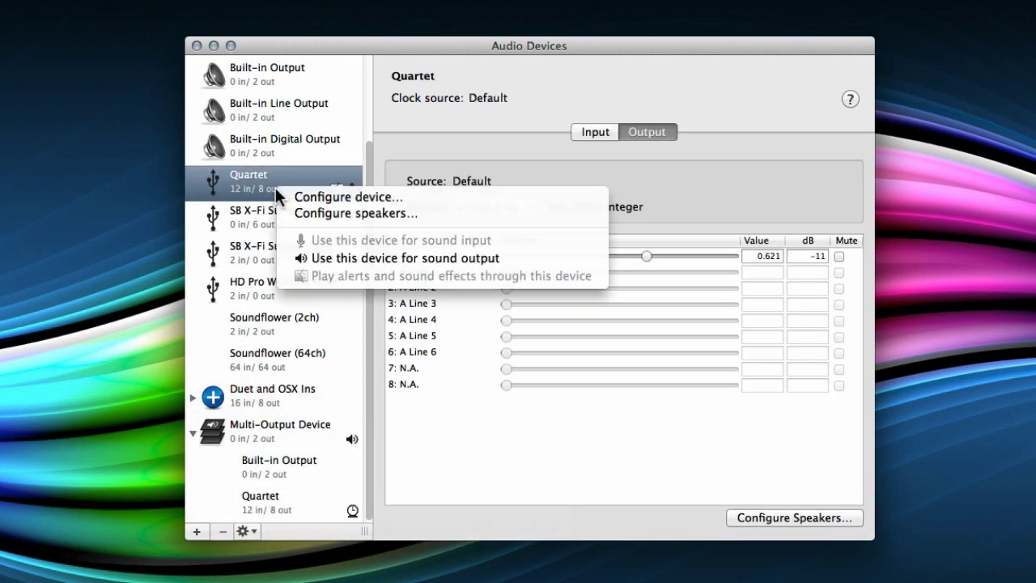
click(275, 376)
click(277, 385)
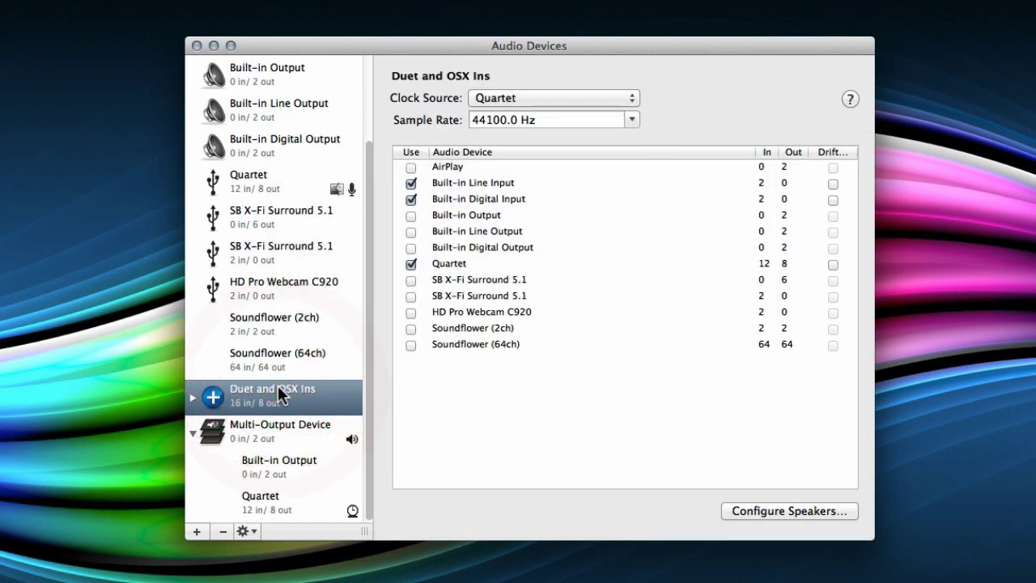
right_click(278, 386)
click(243, 401)
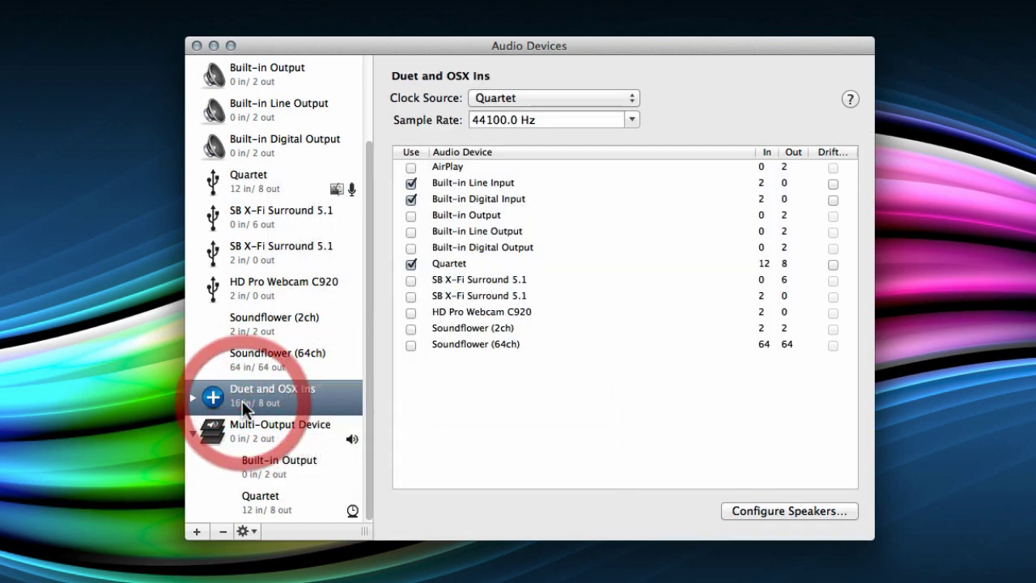